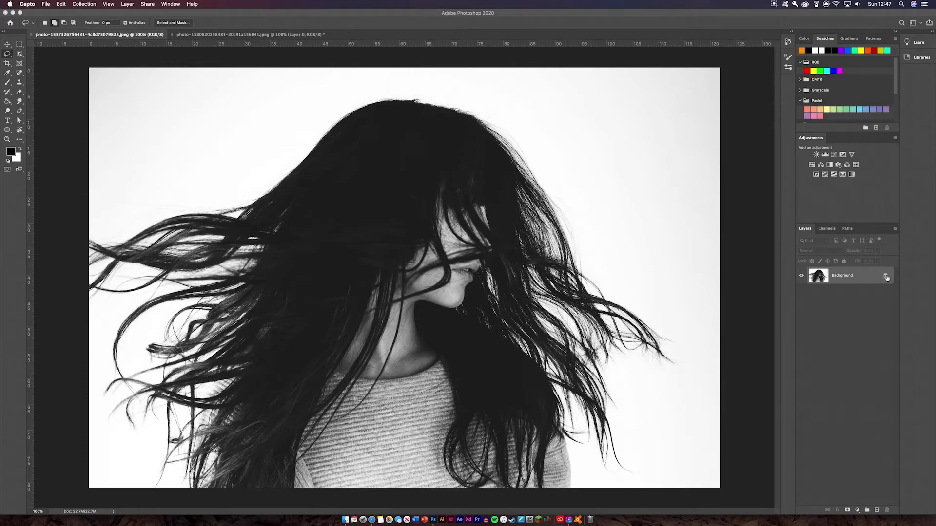
- Unlock the Background layer and add a solid color fill layer in orange ff6600
{"action": "left_click", "coordinate": [885, 275]}
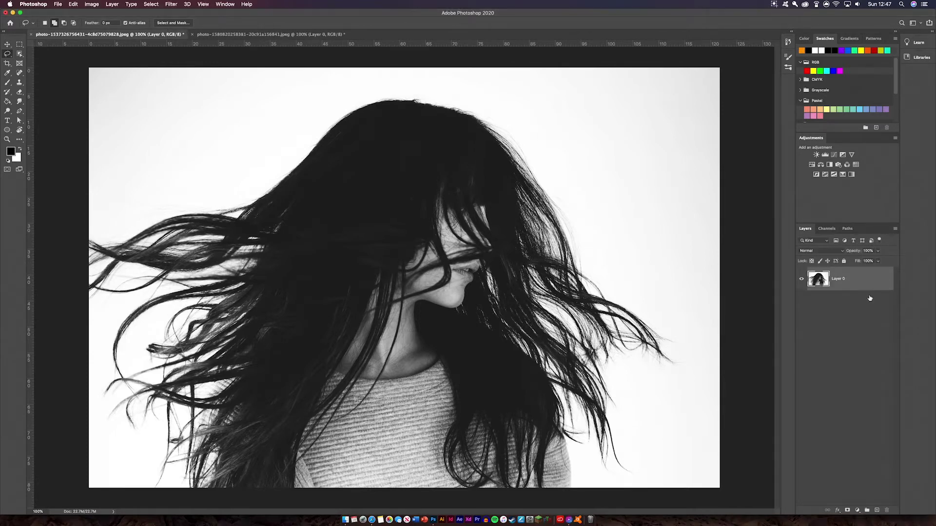
{"action": "left_click", "coordinate": [857, 510]}
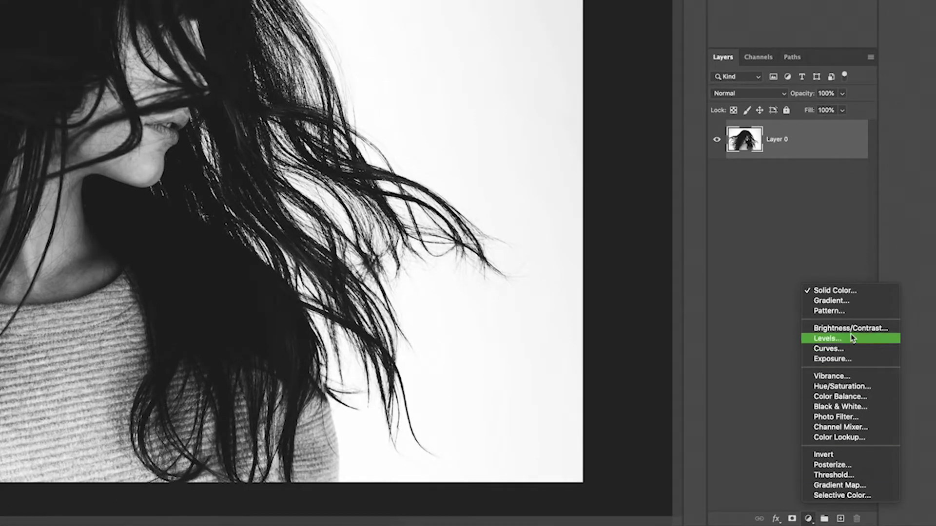
{"action": "left_click", "coordinate": [851, 291]}
{"action": "left_click_drag", "start_coordinate": [569, 122], "coordinate": [568, 49]}
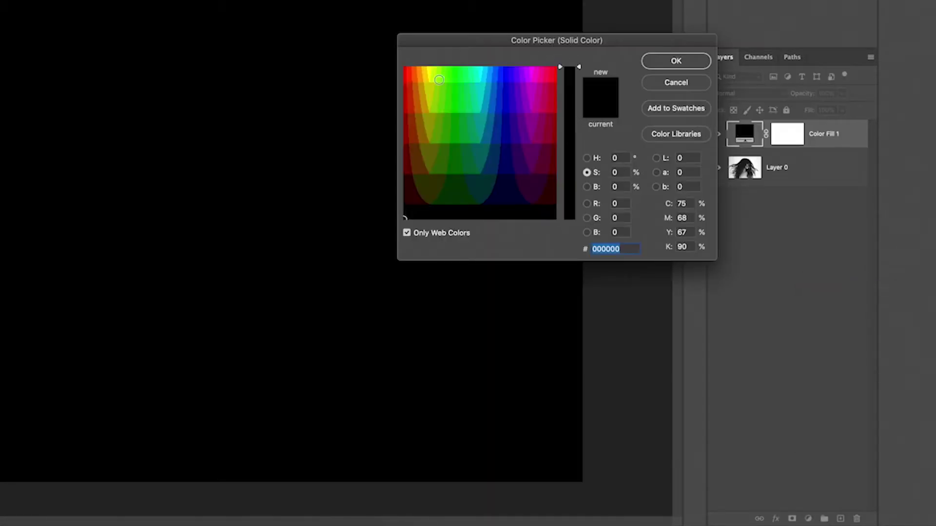
{"action": "left_click", "coordinate": [415, 70]}
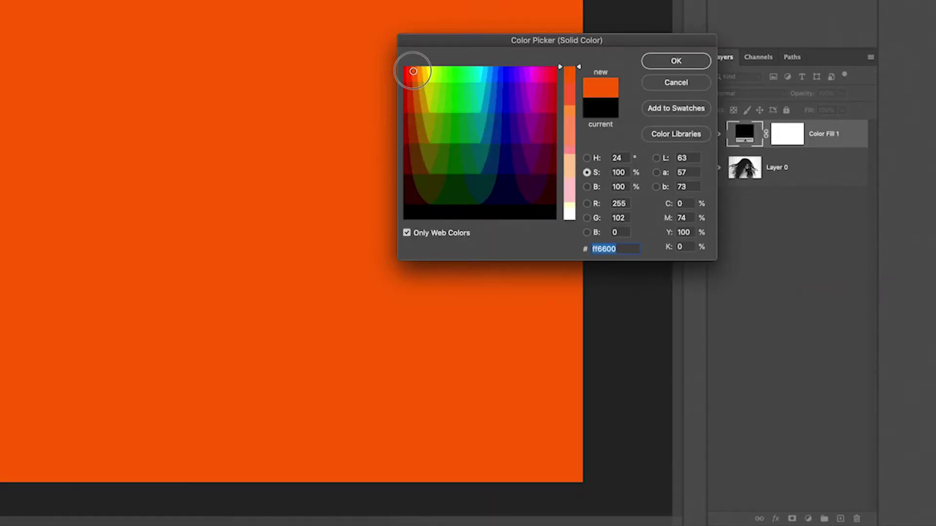
{"action": "left_click", "coordinate": [675, 61]}
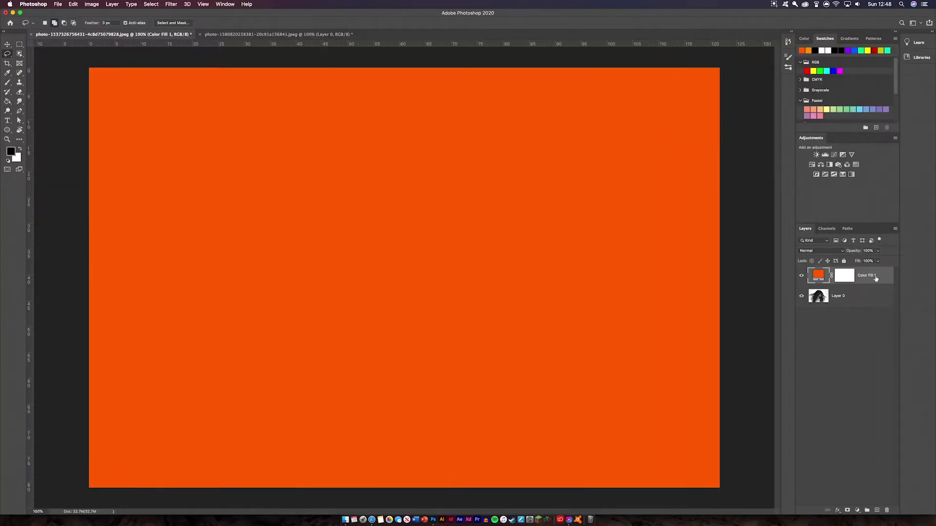
- Move the orange fill layer beneath the photo layer and make the photo layer active
{"action": "left_click_drag", "start_coordinate": [839, 133], "coordinate": [840, 178]}
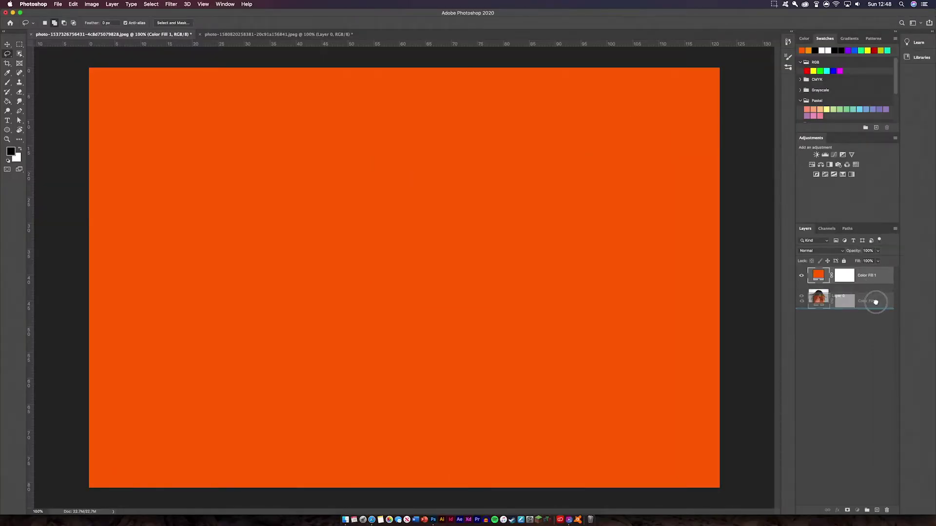
{"action": "left_click_drag", "start_coordinate": [875, 302], "coordinate": [875, 303]}
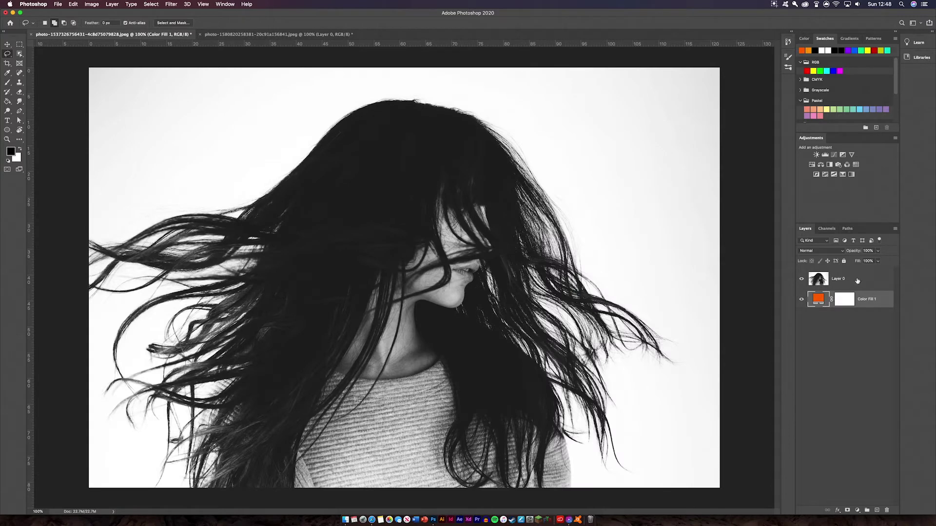
{"action": "left_click", "coordinate": [861, 279]}
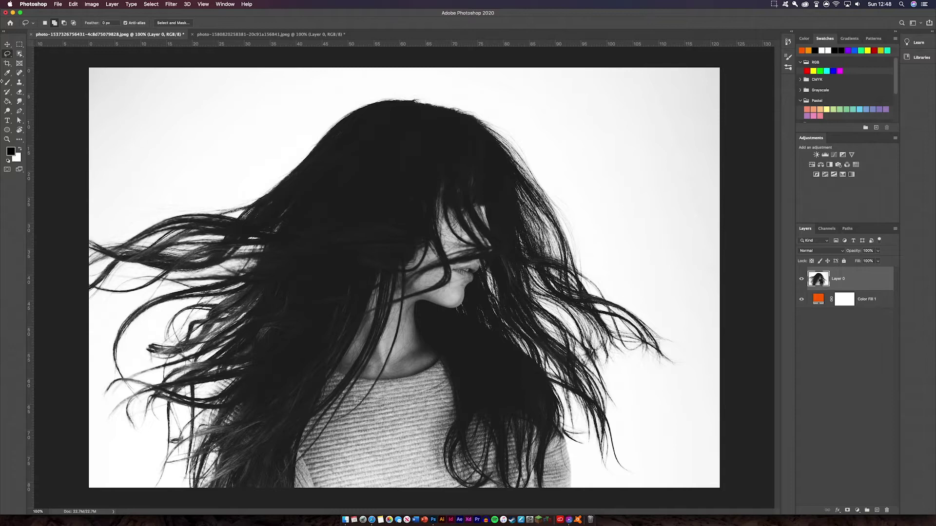
- Select the woman with the Object Selection tool by framing nearly the whole photo in a rectangle
{"action": "left_click", "coordinate": [19, 54]}
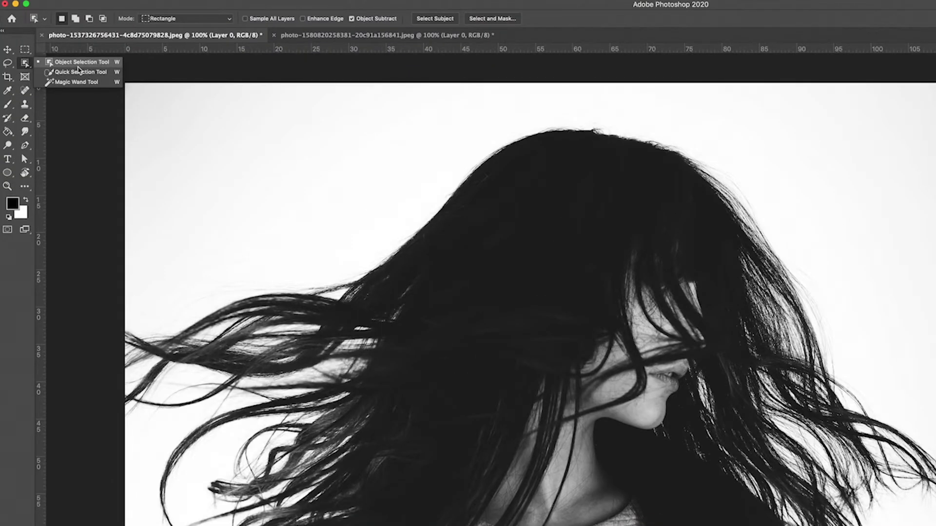
{"action": "left_click", "coordinate": [78, 62]}
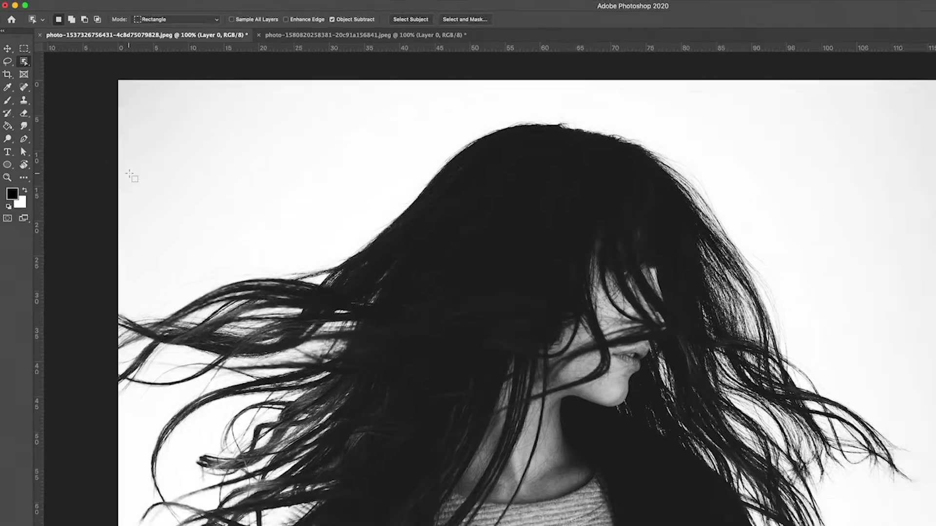
{"action": "left_click_drag", "start_coordinate": [111, 88], "coordinate": [935, 525]}
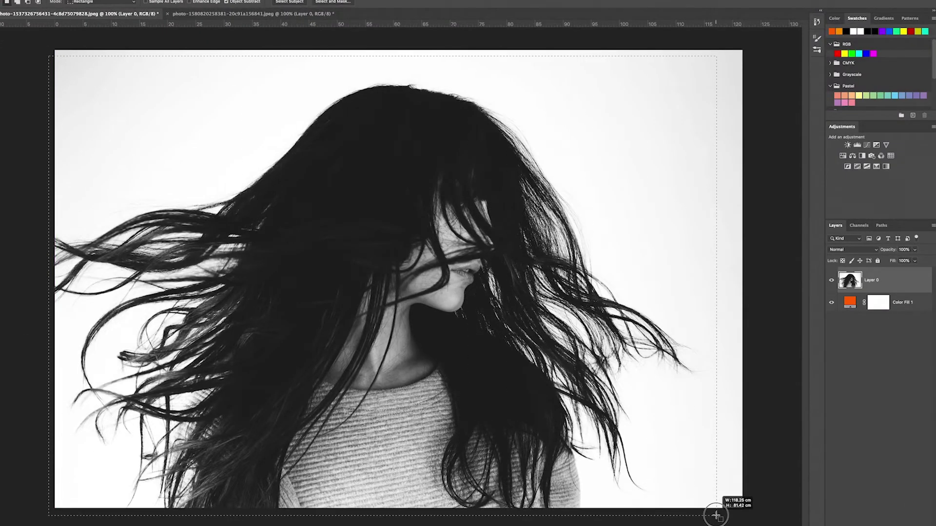
{"action": "left_click_drag", "start_coordinate": [715, 515], "coordinate": [716, 516]}
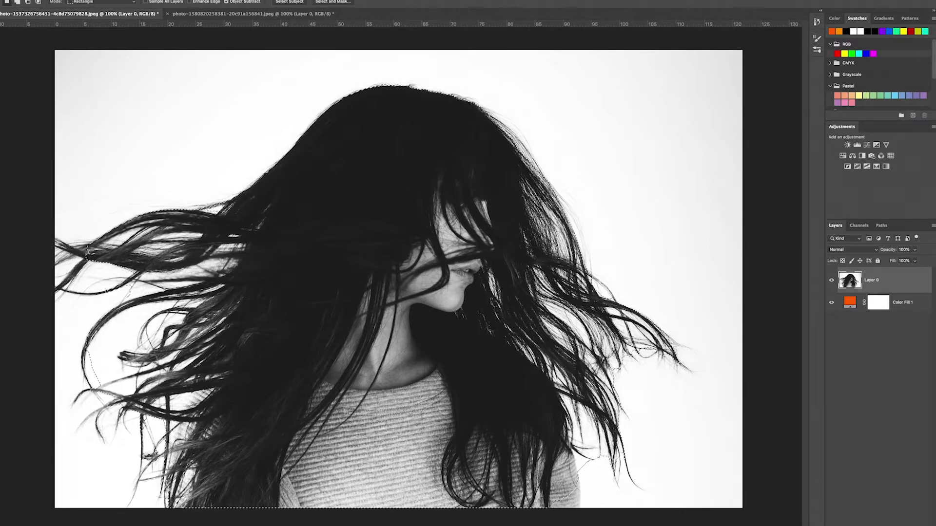
- Correct the selection around the loose strands on both sides of the hair with the Lasso tool and turn it into a layer mask
{"action": "left_click", "coordinate": [1, 34]}
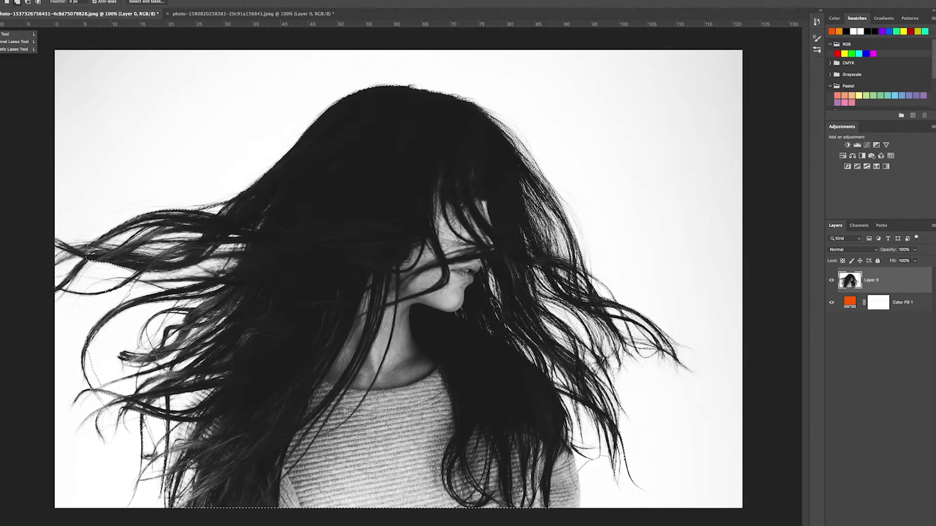
{"action": "left_click", "coordinate": [15, 42]}
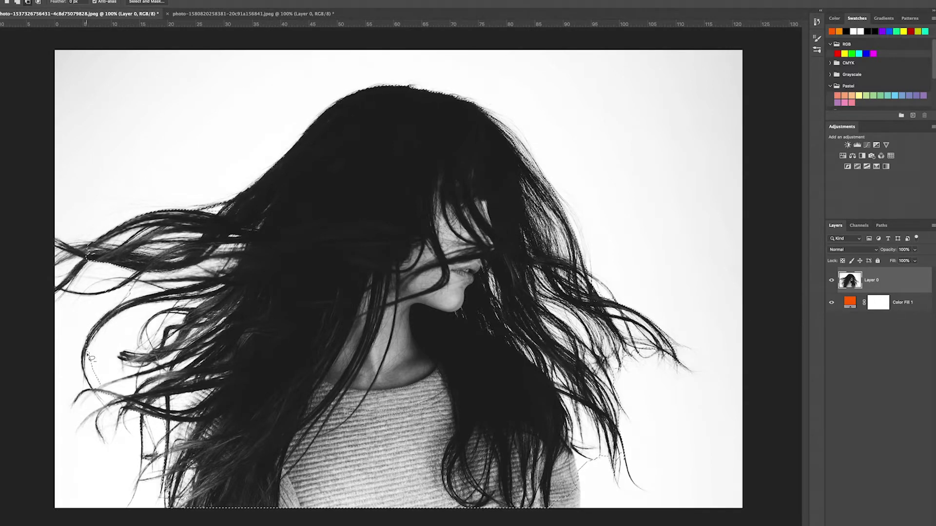
{"action": "mouse_move", "coordinate": [157, 306]}
{"action": "left_mouse_down"}
{"action": "mouse_move", "coordinate": [172, 304]}
{"action": "mouse_move", "coordinate": [124, 348]}
{"action": "left_mouse_up"}
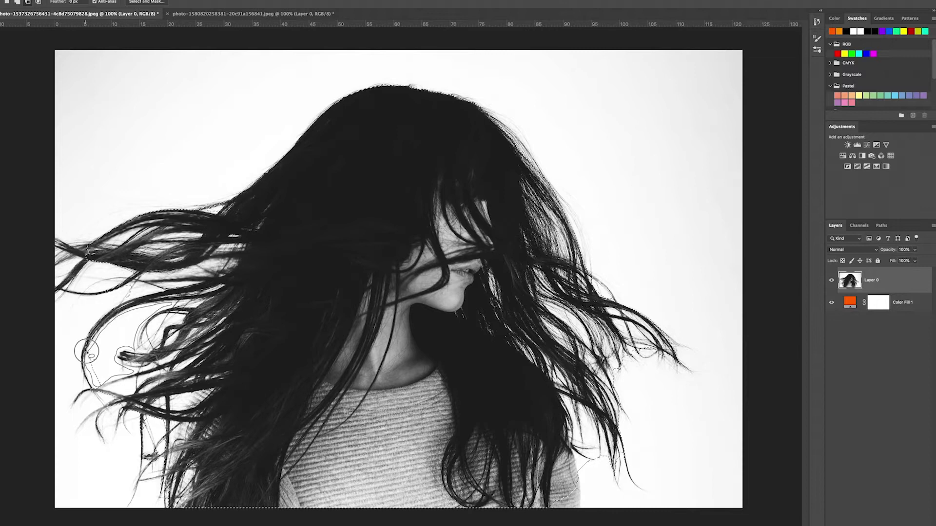
{"action": "left_click_drag", "start_coordinate": [86, 350], "coordinate": [137, 295]}
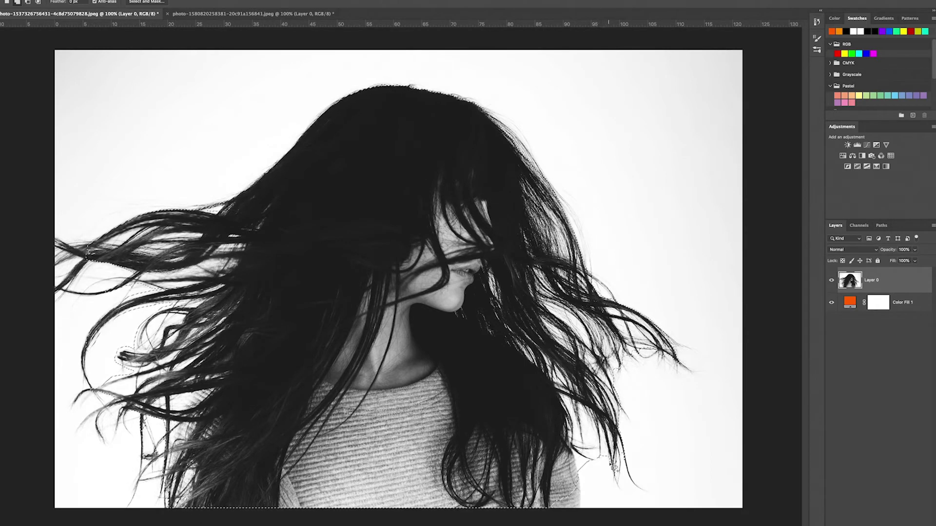
{"action": "mouse_move", "coordinate": [608, 460]}
{"action": "left_mouse_down"}
{"action": "mouse_move", "coordinate": [606, 437]}
{"action": "mouse_move", "coordinate": [602, 456]}
{"action": "mouse_move", "coordinate": [577, 403]}
{"action": "mouse_move", "coordinate": [585, 454]}
{"action": "mouse_move", "coordinate": [564, 408]}
{"action": "left_mouse_up"}
{"action": "mouse_move", "coordinate": [568, 499]}
{"action": "left_mouse_down"}
{"action": "mouse_move", "coordinate": [522, 518]}
{"action": "mouse_move", "coordinate": [541, 502]}
{"action": "left_mouse_up"}
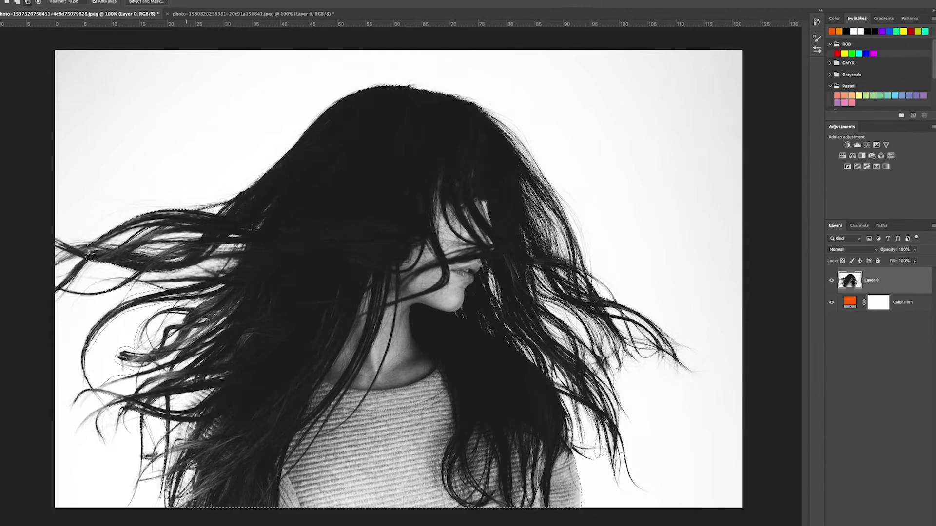
{"action": "mouse_move", "coordinate": [211, 391]}
{"action": "left_mouse_down"}
{"action": "mouse_move", "coordinate": [173, 397]}
{"action": "mouse_move", "coordinate": [195, 406]}
{"action": "left_mouse_up"}
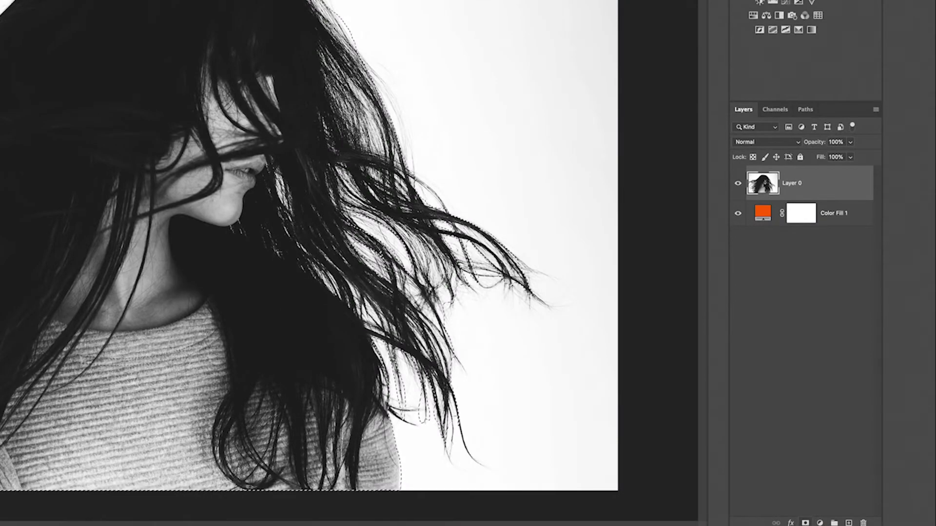
{"action": "left_click", "coordinate": [805, 523]}
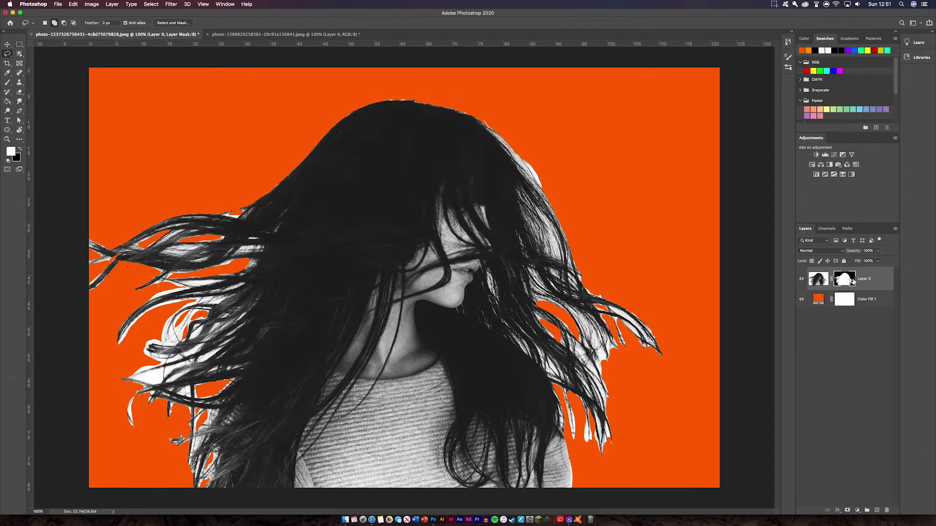
- Open the photo's layer mask for refinement and run an enlarged Refine Edge brush along the hair from the crown down its right side
{"action": "double_click", "coordinate": [845, 280]}
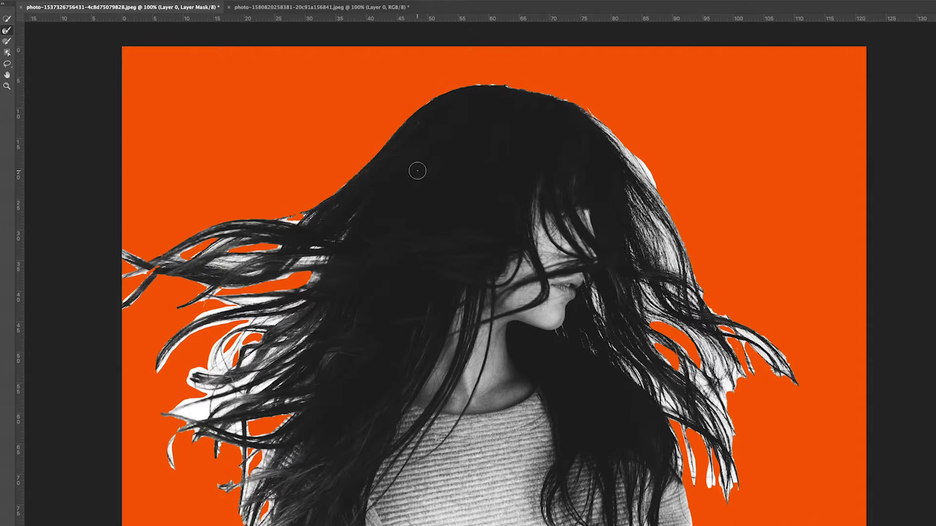
{"action": "key", "text": "bracketright"}
{"action": "key", "text": "bracketright"}
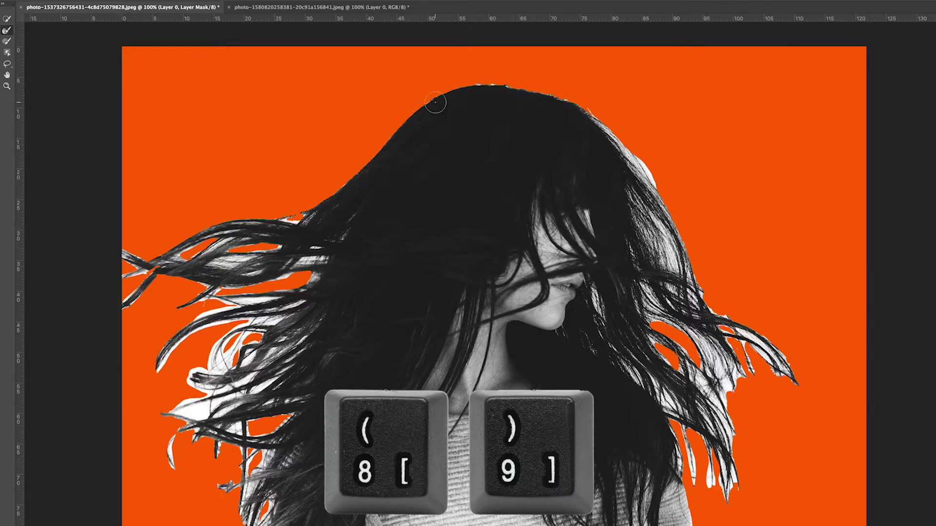
{"action": "key", "text": "bracketright"}
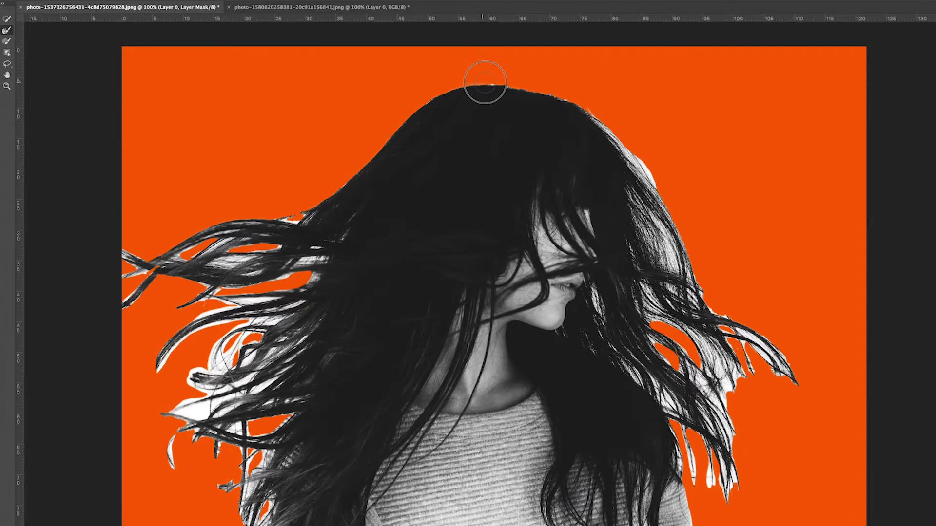
{"action": "left_click_drag", "start_coordinate": [566, 98], "coordinate": [668, 209]}
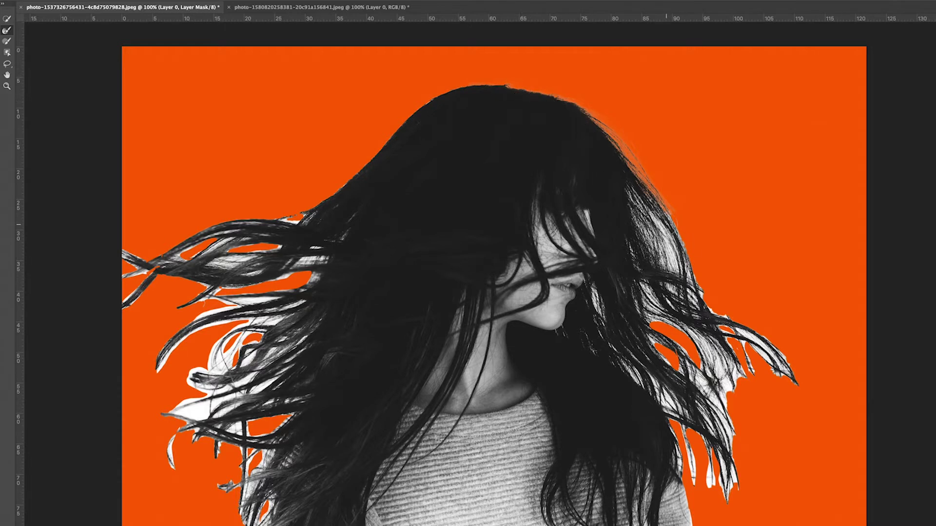
- Refine the mask edge along the right side of the hair, from the upper head out to the longest strand tips
{"action": "left_click_drag", "start_coordinate": [668, 215], "coordinate": [704, 294]}
{"action": "mouse_move", "coordinate": [655, 224]}
{"action": "left_mouse_down"}
{"action": "mouse_move", "coordinate": [669, 261]}
{"action": "mouse_move", "coordinate": [622, 192]}
{"action": "mouse_move", "coordinate": [646, 205]}
{"action": "mouse_move", "coordinate": [700, 313]}
{"action": "left_mouse_up"}
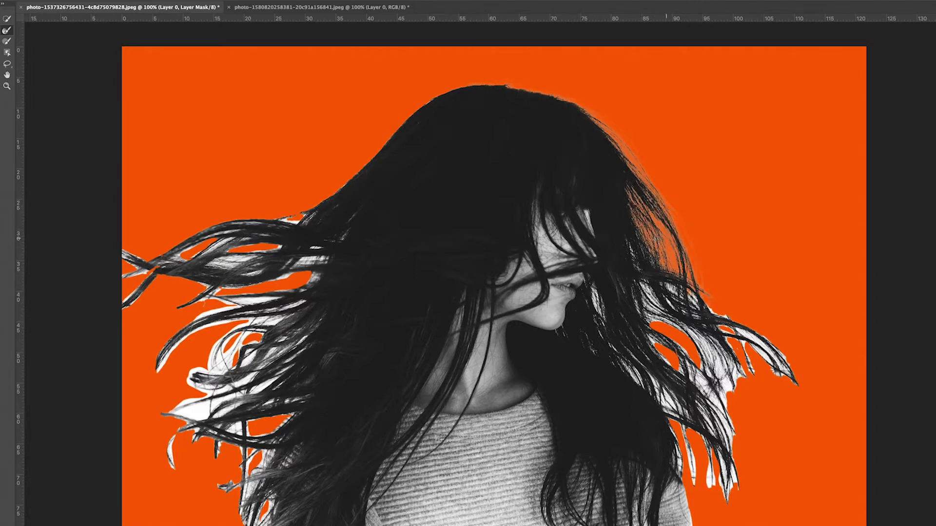
{"action": "mouse_move", "coordinate": [648, 227]}
{"action": "left_mouse_down"}
{"action": "mouse_move", "coordinate": [651, 246]}
{"action": "mouse_move", "coordinate": [664, 247]}
{"action": "mouse_move", "coordinate": [640, 269]}
{"action": "mouse_move", "coordinate": [642, 236]}
{"action": "mouse_move", "coordinate": [660, 268]}
{"action": "left_mouse_up"}
{"action": "left_click_drag", "start_coordinate": [562, 107], "coordinate": [607, 144]}
{"action": "mouse_move", "coordinate": [713, 314]}
{"action": "left_mouse_down"}
{"action": "mouse_move", "coordinate": [778, 364]}
{"action": "mouse_move", "coordinate": [766, 376]}
{"action": "mouse_move", "coordinate": [742, 338]}
{"action": "mouse_move", "coordinate": [721, 331]}
{"action": "mouse_move", "coordinate": [757, 371]}
{"action": "left_mouse_up"}
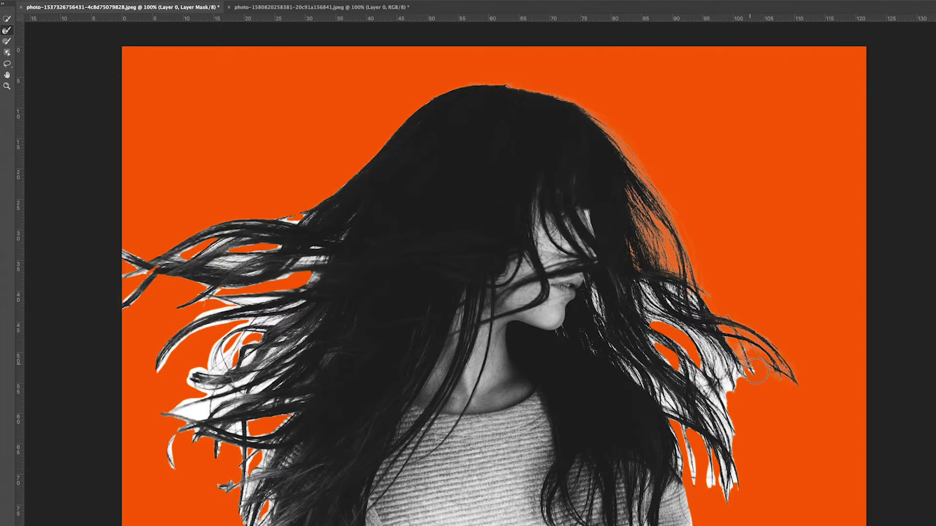
- Refine the flying strands on the left and the remaining strands on the right to clear the white background between them
{"action": "mouse_move", "coordinate": [459, 96]}
{"action": "left_mouse_down"}
{"action": "mouse_move", "coordinate": [437, 100]}
{"action": "mouse_move", "coordinate": [369, 164]}
{"action": "mouse_move", "coordinate": [235, 227]}
{"action": "mouse_move", "coordinate": [128, 259]}
{"action": "mouse_move", "coordinate": [127, 316]}
{"action": "mouse_move", "coordinate": [126, 284]}
{"action": "mouse_move", "coordinate": [263, 256]}
{"action": "mouse_move", "coordinate": [228, 242]}
{"action": "mouse_move", "coordinate": [290, 239]}
{"action": "mouse_move", "coordinate": [316, 259]}
{"action": "mouse_move", "coordinate": [273, 285]}
{"action": "mouse_move", "coordinate": [215, 293]}
{"action": "mouse_move", "coordinate": [224, 292]}
{"action": "left_mouse_up"}
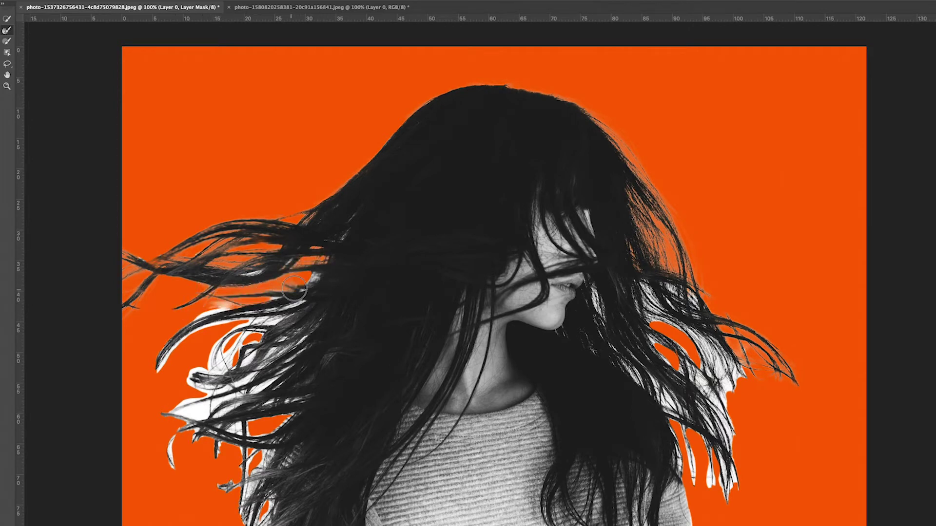
{"action": "mouse_move", "coordinate": [294, 288]}
{"action": "left_mouse_down"}
{"action": "mouse_move", "coordinate": [163, 339]}
{"action": "mouse_move", "coordinate": [206, 326]}
{"action": "mouse_move", "coordinate": [161, 365]}
{"action": "mouse_move", "coordinate": [163, 451]}
{"action": "mouse_move", "coordinate": [219, 422]}
{"action": "mouse_move", "coordinate": [164, 417]}
{"action": "mouse_move", "coordinate": [297, 352]}
{"action": "mouse_move", "coordinate": [304, 336]}
{"action": "mouse_move", "coordinate": [196, 398]}
{"action": "mouse_move", "coordinate": [208, 368]}
{"action": "mouse_move", "coordinate": [184, 378]}
{"action": "mouse_move", "coordinate": [281, 315]}
{"action": "mouse_move", "coordinate": [333, 263]}
{"action": "mouse_move", "coordinate": [348, 220]}
{"action": "mouse_move", "coordinate": [288, 250]}
{"action": "mouse_move", "coordinate": [120, 282]}
{"action": "mouse_move", "coordinate": [231, 425]}
{"action": "mouse_move", "coordinate": [170, 458]}
{"action": "mouse_move", "coordinate": [160, 431]}
{"action": "mouse_move", "coordinate": [274, 455]}
{"action": "mouse_move", "coordinate": [236, 457]}
{"action": "mouse_move", "coordinate": [228, 411]}
{"action": "mouse_move", "coordinate": [319, 327]}
{"action": "left_mouse_up"}
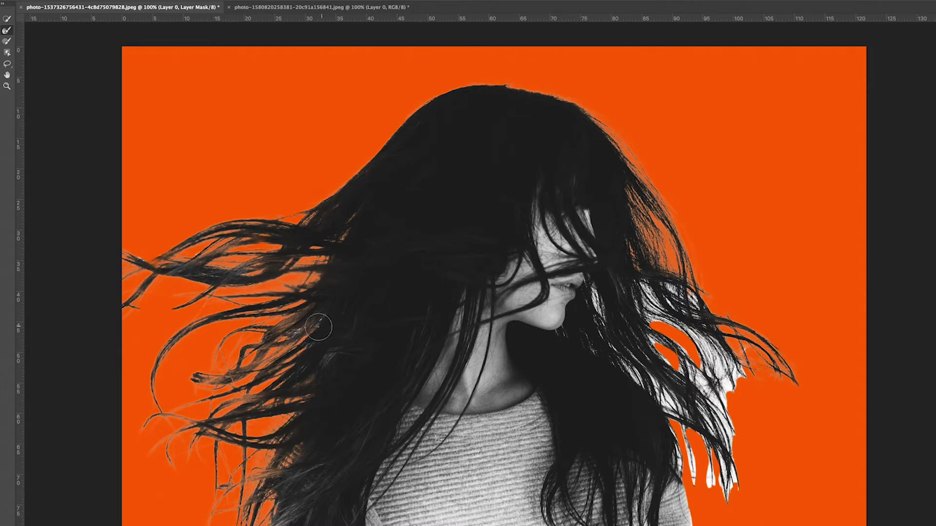
{"action": "mouse_move", "coordinate": [702, 341]}
{"action": "left_mouse_down"}
{"action": "mouse_move", "coordinate": [657, 281]}
{"action": "mouse_move", "coordinate": [783, 391]}
{"action": "mouse_move", "coordinate": [716, 429]}
{"action": "mouse_move", "coordinate": [707, 488]}
{"action": "mouse_move", "coordinate": [584, 310]}
{"action": "mouse_move", "coordinate": [683, 322]}
{"action": "mouse_move", "coordinate": [717, 356]}
{"action": "mouse_move", "coordinate": [736, 439]}
{"action": "mouse_move", "coordinate": [726, 503]}
{"action": "mouse_move", "coordinate": [682, 429]}
{"action": "mouse_move", "coordinate": [632, 387]}
{"action": "mouse_move", "coordinate": [603, 291]}
{"action": "mouse_move", "coordinate": [643, 294]}
{"action": "mouse_move", "coordinate": [842, 430]}
{"action": "left_mouse_up"}
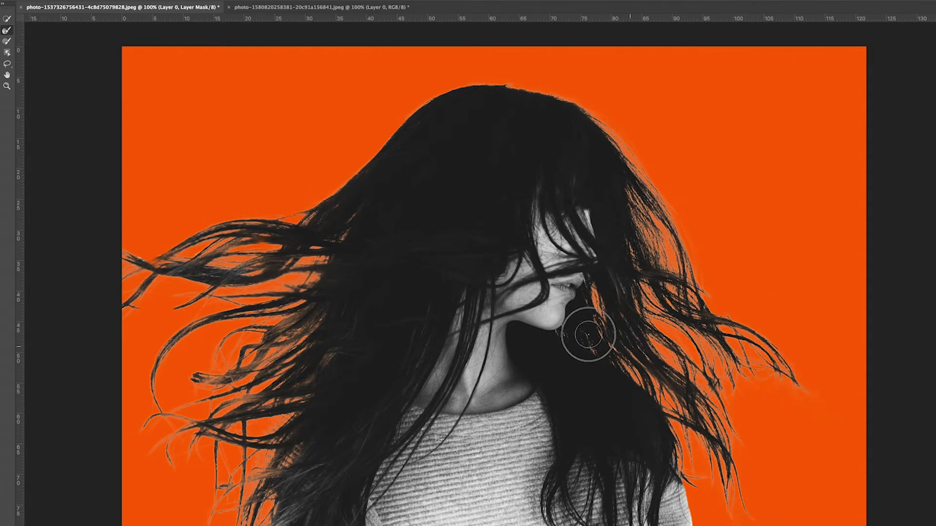
{"action": "left_click_drag", "start_coordinate": [622, 286], "coordinate": [646, 299]}
{"action": "left_click_drag", "start_coordinate": [176, 258], "coordinate": [196, 254]}
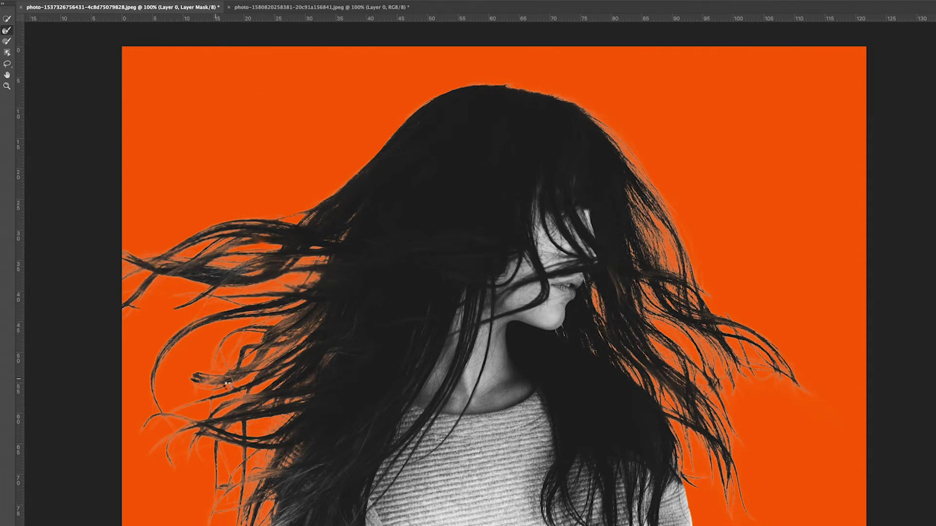
{"action": "mouse_move", "coordinate": [660, 183]}
{"action": "left_mouse_down"}
{"action": "mouse_move", "coordinate": [675, 261]}
{"action": "mouse_move", "coordinate": [701, 287]}
{"action": "left_mouse_up"}
- Refine the hair edge below the chin and apply the result to the layer mask
{"action": "key", "text": "b"}
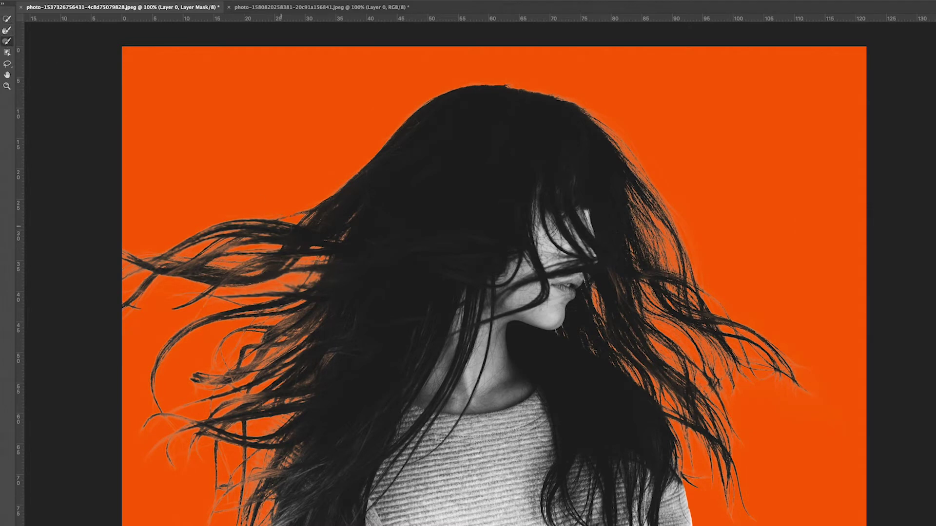
{"action": "key", "text": "r"}
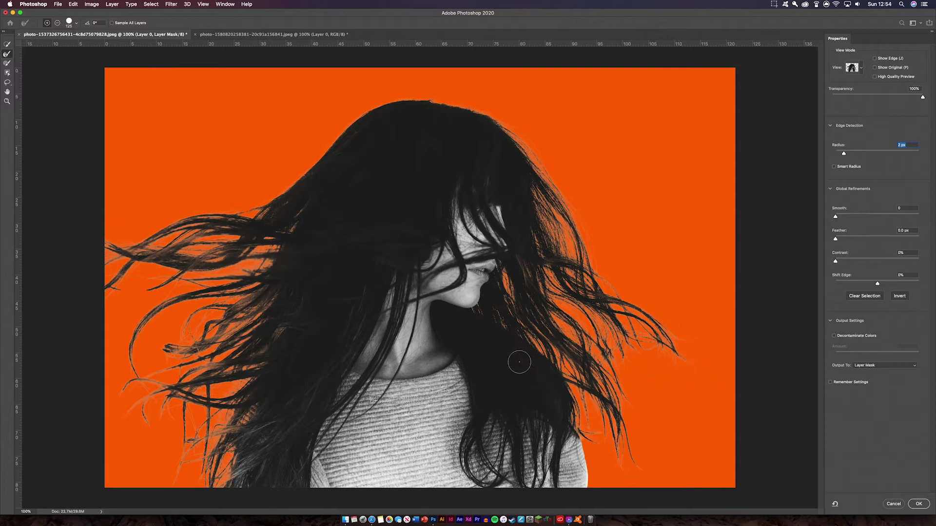
{"action": "mouse_move", "coordinate": [505, 324]}
{"action": "left_mouse_down"}
{"action": "mouse_move", "coordinate": [560, 361]}
{"action": "mouse_move", "coordinate": [586, 410]}
{"action": "left_mouse_up"}
{"action": "left_click", "coordinate": [919, 504]}
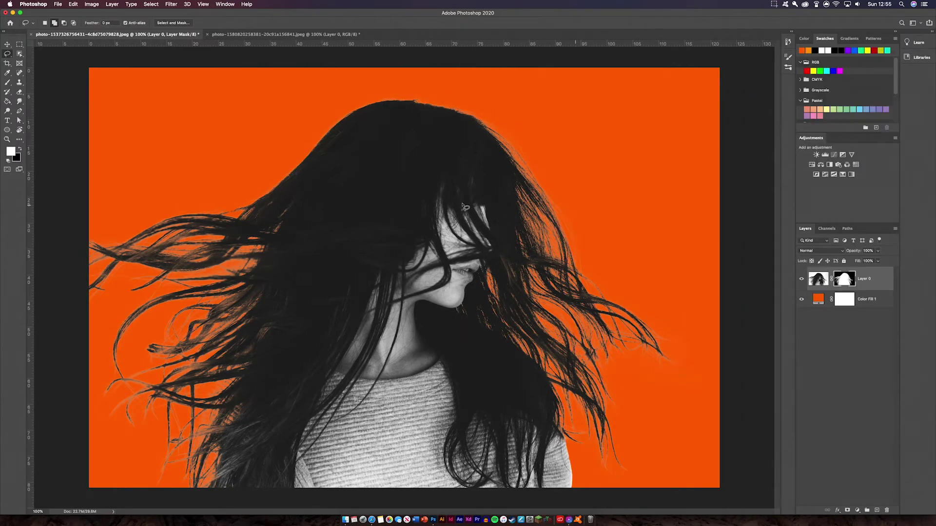
- Toggle the orange fill layer's visibility to check the cutout, leaving the layer hidden
{"action": "left_click", "coordinate": [802, 300]}
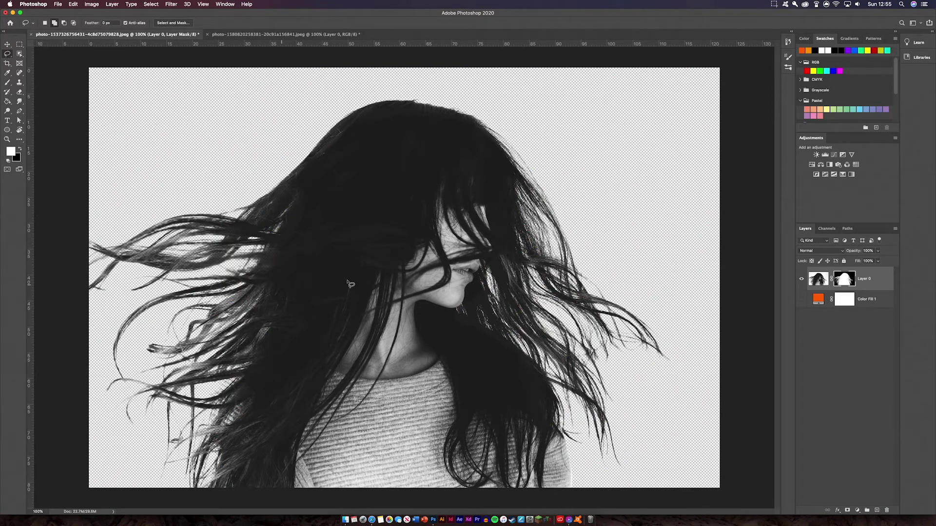
{"action": "left_click", "coordinate": [801, 300]}
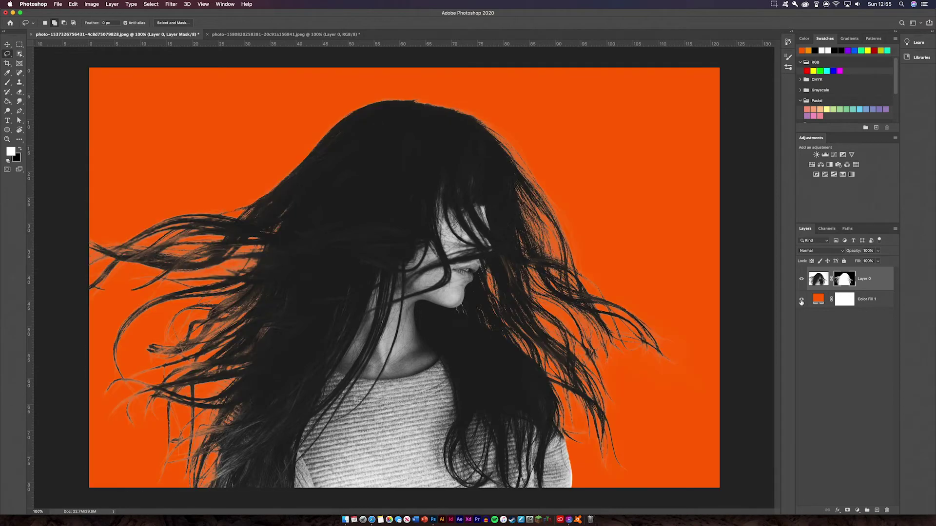
{"action": "left_click", "coordinate": [801, 300]}
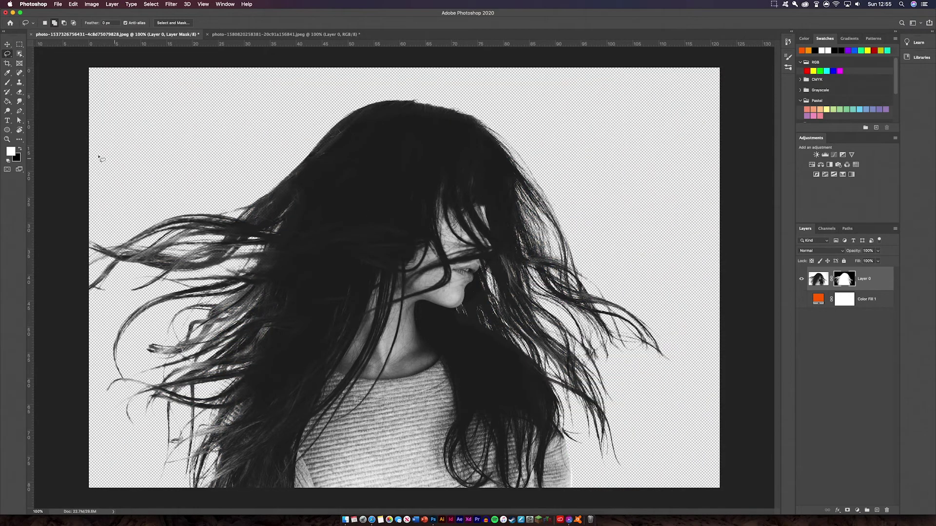
- Switch to the second photo and select the woman and her hair with the Object Selection tool
{"action": "key", "text": "v"}
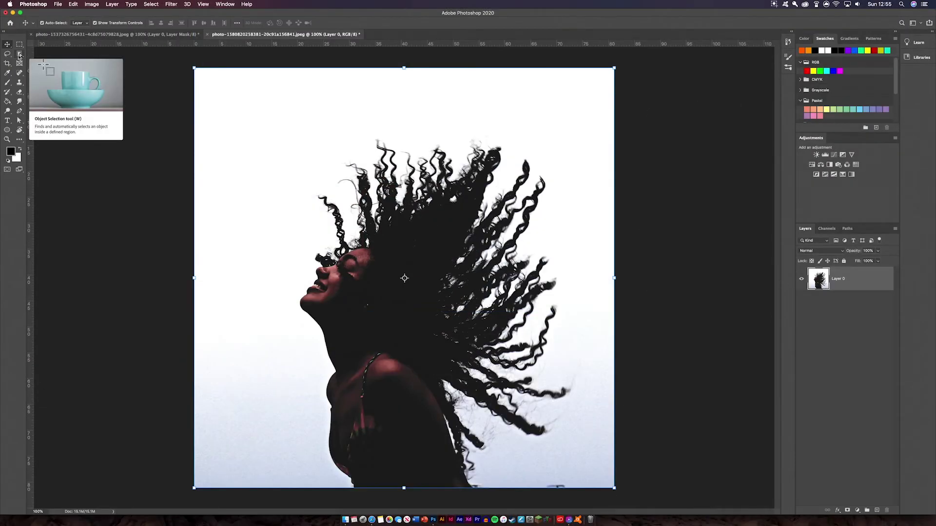
{"action": "left_click", "coordinate": [20, 54]}
{"action": "left_click_drag", "start_coordinate": [276, 141], "coordinate": [583, 491]}
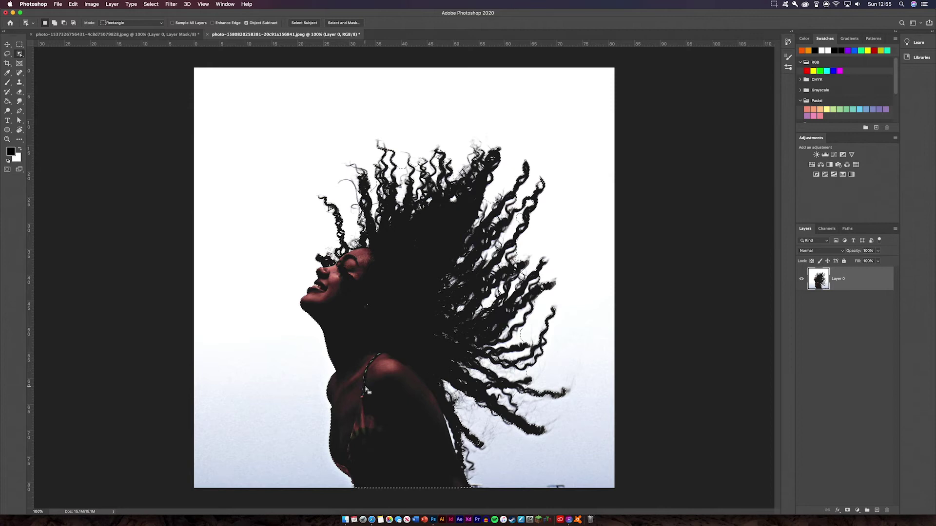
- Adjust the selection around the curls behind the woman's back with the Lasso tool and turn it into a layer mask
{"action": "left_click", "coordinate": [8, 54]}
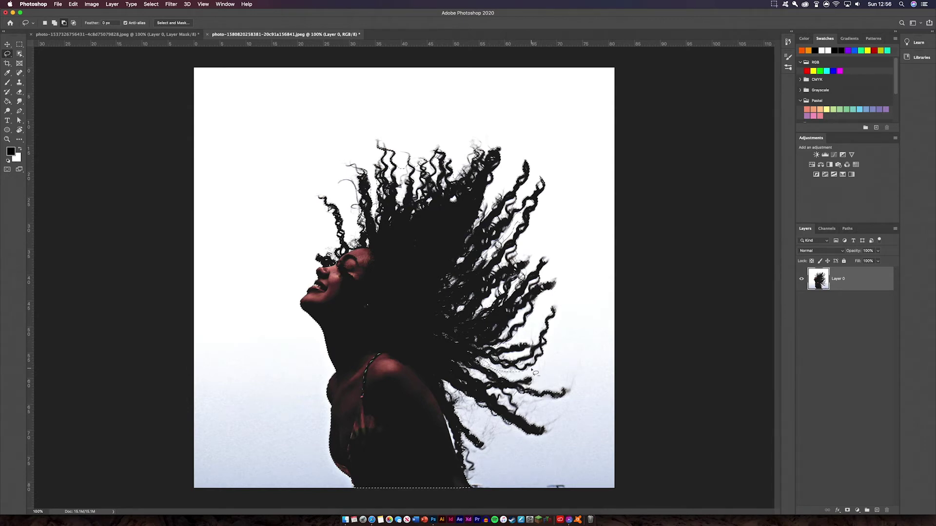
{"action": "mouse_move", "coordinate": [486, 362]}
{"action": "left_mouse_down"}
{"action": "mouse_move", "coordinate": [514, 377]}
{"action": "mouse_move", "coordinate": [529, 372]}
{"action": "mouse_move", "coordinate": [508, 379]}
{"action": "left_mouse_up"}
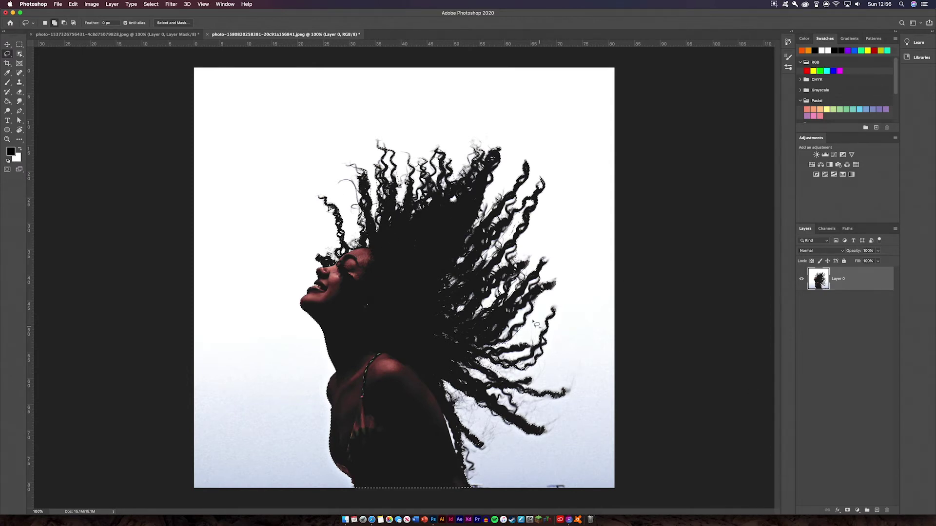
{"action": "left_click_drag", "start_coordinate": [507, 335], "coordinate": [536, 310]}
{"action": "left_click", "coordinate": [848, 510]}
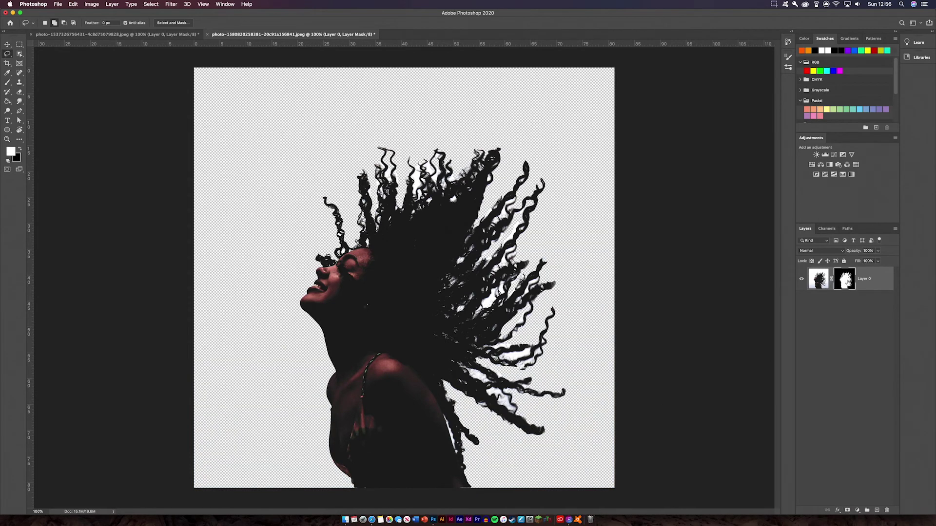
- Add an orange solid color fill layer and place it beneath the masked woman layer
{"action": "left_click", "coordinate": [856, 510]}
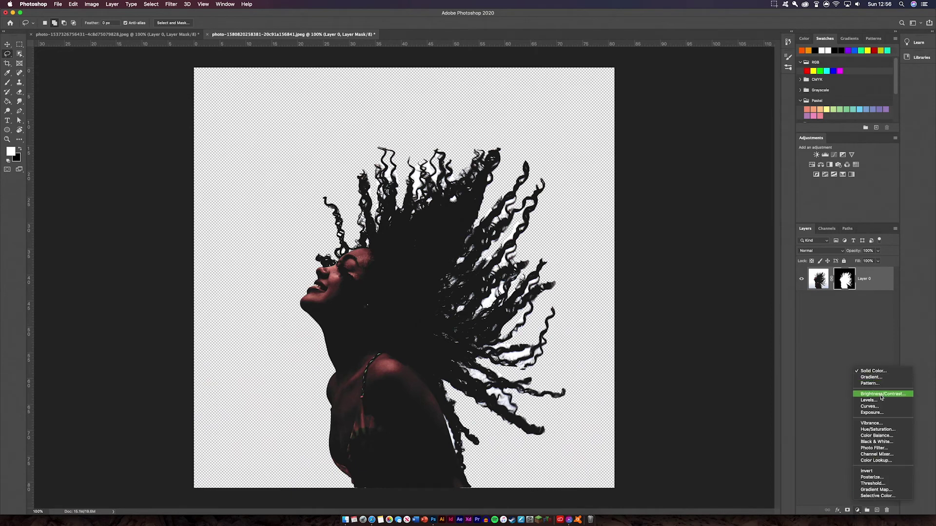
{"action": "left_click", "coordinate": [873, 371]}
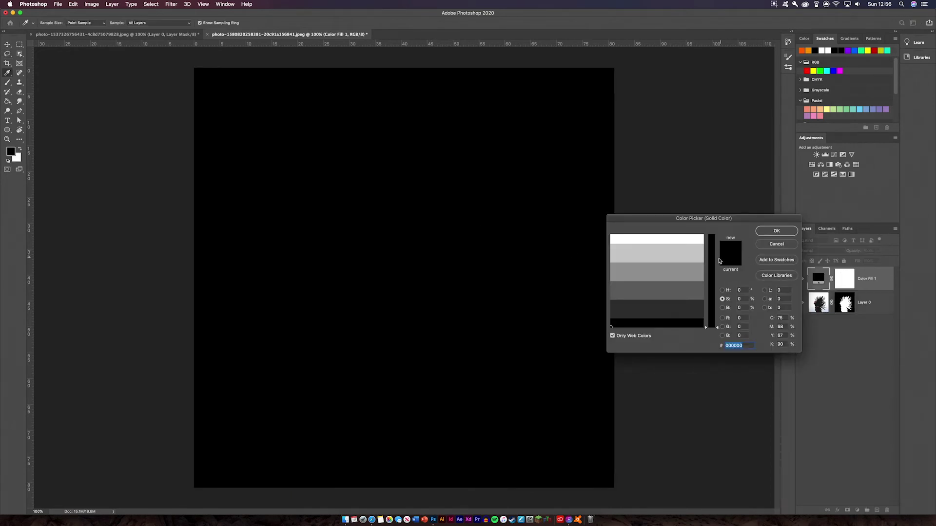
{"action": "left_click_drag", "start_coordinate": [633, 239], "coordinate": [617, 237]}
{"action": "left_click", "coordinate": [767, 231]}
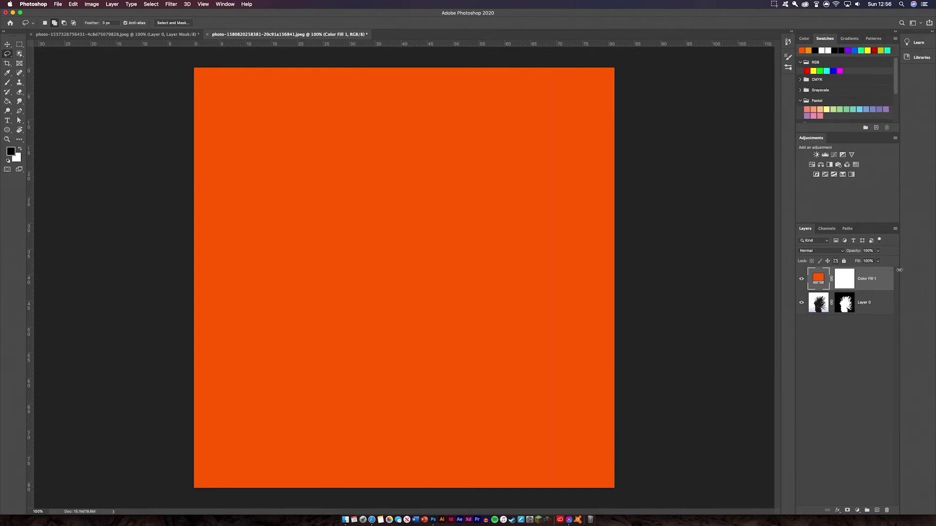
{"action": "left_click_drag", "start_coordinate": [882, 284], "coordinate": [879, 325]}
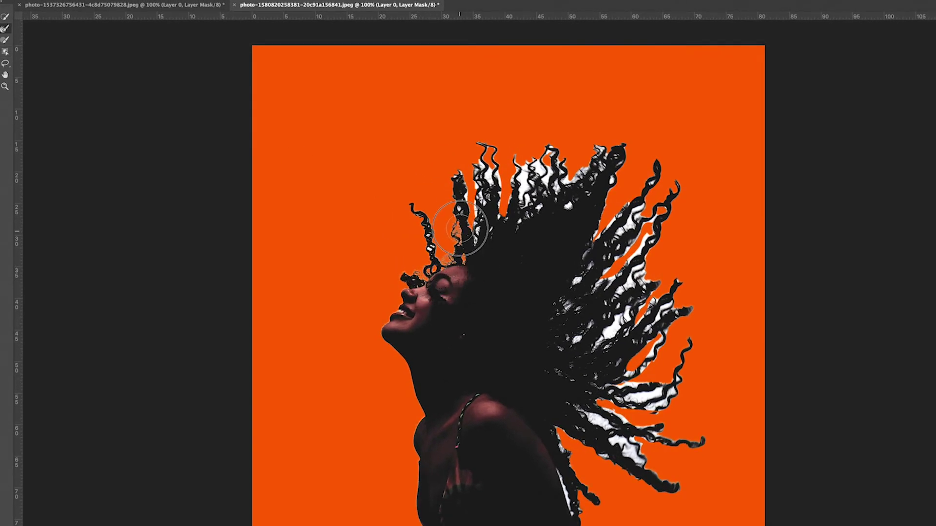
- Refine the mask edge along the curls from the forehead over the top of the head to the upper-right strands
{"action": "key", "text": "bracketleft"}
{"action": "key", "text": "bracketleft"}
{"action": "key", "text": "bracketleft"}
{"action": "left_click_drag", "start_coordinate": [428, 237], "coordinate": [410, 208]}
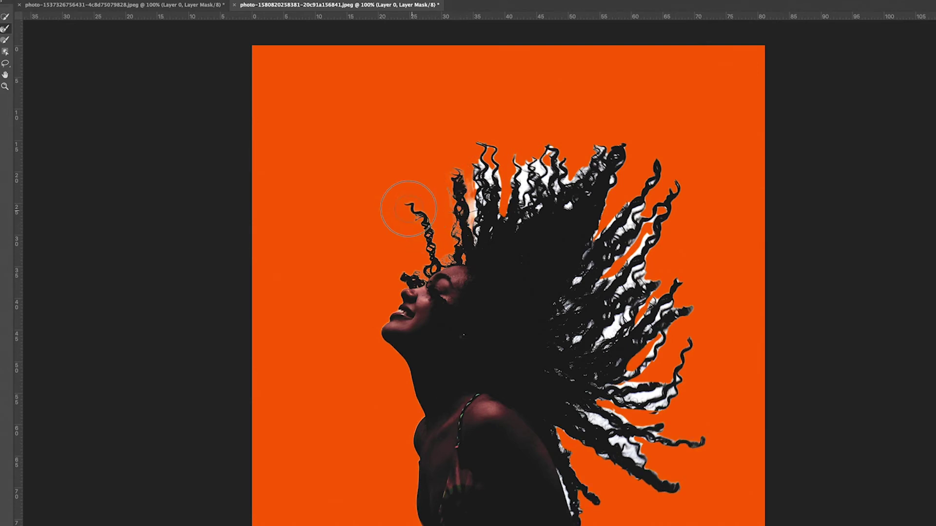
{"action": "mouse_move", "coordinate": [476, 226]}
{"action": "left_mouse_down"}
{"action": "mouse_move", "coordinate": [482, 139]}
{"action": "mouse_move", "coordinate": [485, 229]}
{"action": "mouse_move", "coordinate": [493, 177]}
{"action": "mouse_move", "coordinate": [451, 49]}
{"action": "mouse_move", "coordinate": [381, 236]}
{"action": "mouse_move", "coordinate": [509, 205]}
{"action": "mouse_move", "coordinate": [510, 175]}
{"action": "mouse_move", "coordinate": [523, 175]}
{"action": "mouse_move", "coordinate": [523, 163]}
{"action": "mouse_move", "coordinate": [522, 214]}
{"action": "mouse_move", "coordinate": [527, 161]}
{"action": "mouse_move", "coordinate": [543, 175]}
{"action": "mouse_move", "coordinate": [545, 167]}
{"action": "mouse_move", "coordinate": [549, 199]}
{"action": "mouse_move", "coordinate": [519, 230]}
{"action": "mouse_move", "coordinate": [506, 219]}
{"action": "mouse_move", "coordinate": [556, 148]}
{"action": "mouse_move", "coordinate": [558, 200]}
{"action": "mouse_move", "coordinate": [565, 179]}
{"action": "mouse_move", "coordinate": [591, 165]}
{"action": "mouse_move", "coordinate": [584, 173]}
{"action": "mouse_move", "coordinate": [595, 149]}
{"action": "mouse_move", "coordinate": [603, 153]}
{"action": "mouse_move", "coordinate": [567, 206]}
{"action": "mouse_move", "coordinate": [612, 195]}
{"action": "mouse_move", "coordinate": [602, 234]}
{"action": "mouse_move", "coordinate": [659, 179]}
{"action": "mouse_move", "coordinate": [578, 263]}
{"action": "mouse_move", "coordinate": [571, 283]}
{"action": "mouse_move", "coordinate": [636, 210]}
{"action": "mouse_move", "coordinate": [602, 276]}
{"action": "mouse_move", "coordinate": [649, 231]}
{"action": "mouse_move", "coordinate": [632, 241]}
{"action": "mouse_move", "coordinate": [612, 282]}
{"action": "mouse_move", "coordinate": [665, 197]}
{"action": "left_mouse_up"}
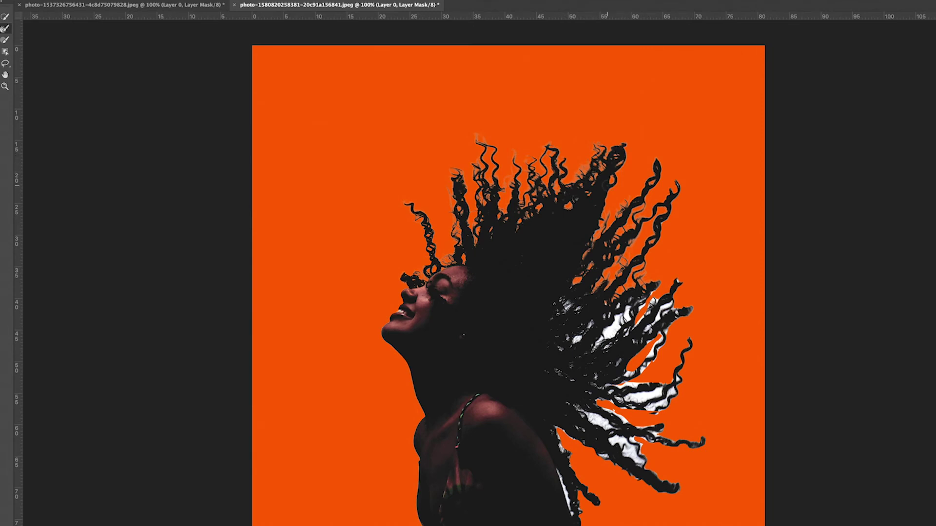
- Clear the white gaps within the hair behind the head using Refine Edge brushing with an adjusted brush size
{"action": "mouse_move", "coordinate": [557, 306]}
{"action": "left_mouse_down"}
{"action": "mouse_move", "coordinate": [579, 303]}
{"action": "mouse_move", "coordinate": [562, 295]}
{"action": "mouse_move", "coordinate": [582, 284]}
{"action": "left_mouse_up"}
{"action": "key", "text": "bracketright"}
{"action": "key", "text": "bracketright"}
{"action": "key", "text": "bracketright"}
{"action": "key", "text": "bracketright"}
{"action": "key", "text": "bracketright"}
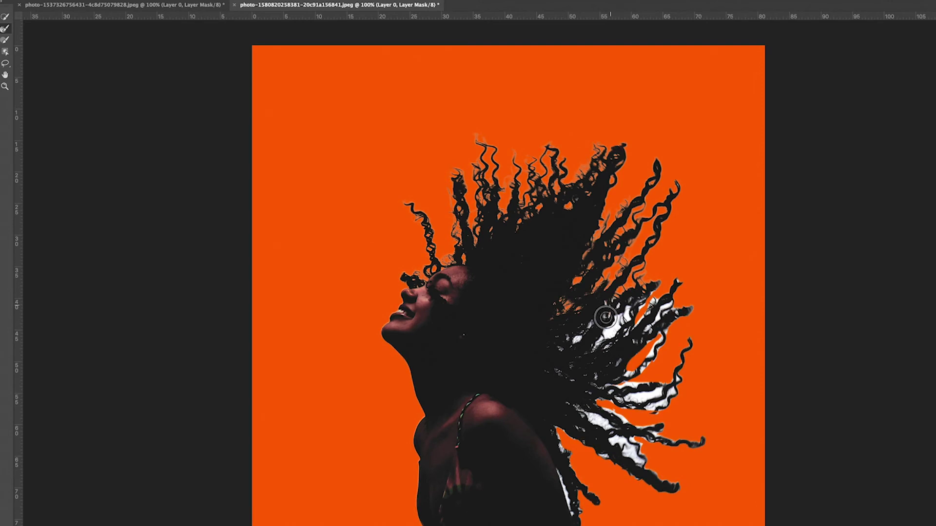
{"action": "mouse_move", "coordinate": [606, 318]}
{"action": "left_mouse_down"}
{"action": "mouse_move", "coordinate": [614, 301]}
{"action": "mouse_move", "coordinate": [614, 320]}
{"action": "mouse_move", "coordinate": [604, 303]}
{"action": "mouse_move", "coordinate": [615, 322]}
{"action": "mouse_move", "coordinate": [596, 349]}
{"action": "mouse_move", "coordinate": [635, 299]}
{"action": "mouse_move", "coordinate": [634, 328]}
{"action": "mouse_move", "coordinate": [649, 309]}
{"action": "left_mouse_up"}
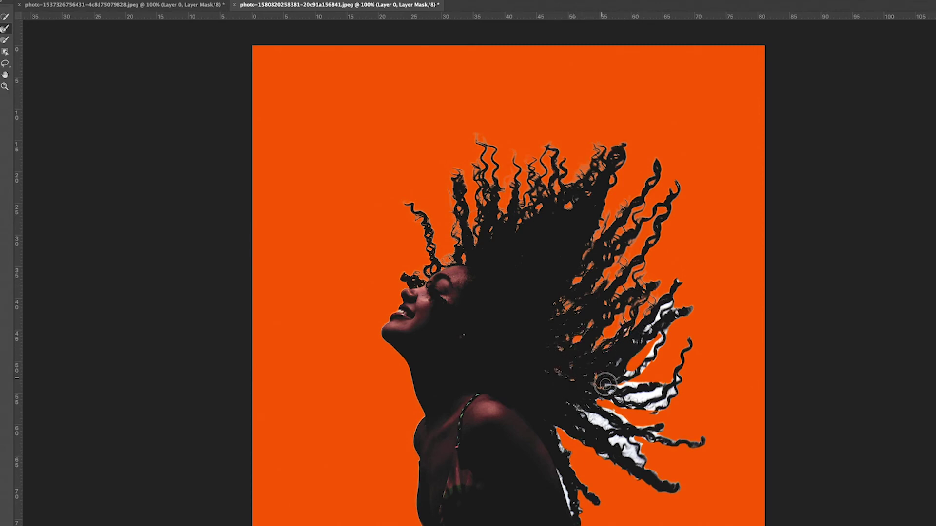
- Refine the mid-height strands on the right, including the white gap between their forked tips
{"action": "mouse_move", "coordinate": [624, 379]}
{"action": "left_mouse_down"}
{"action": "mouse_move", "coordinate": [620, 390]}
{"action": "mouse_move", "coordinate": [651, 387]}
{"action": "mouse_move", "coordinate": [636, 385]}
{"action": "left_mouse_up"}
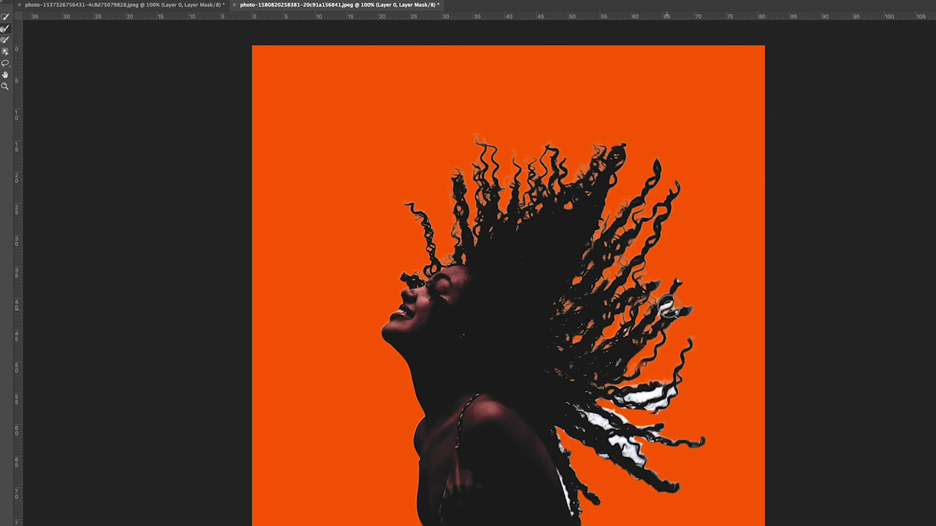
{"action": "mouse_move", "coordinate": [668, 306]}
{"action": "left_mouse_down"}
{"action": "mouse_move", "coordinate": [657, 317]}
{"action": "mouse_move", "coordinate": [687, 264]}
{"action": "left_mouse_up"}
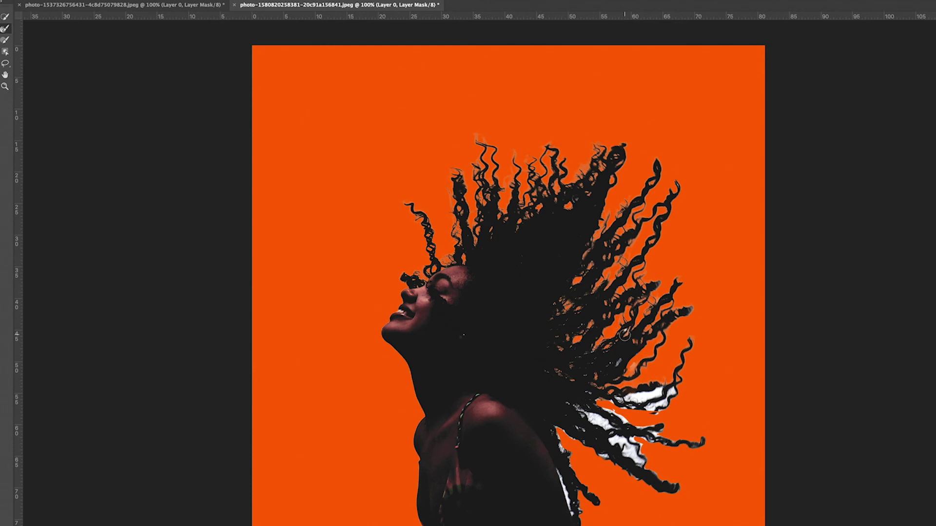
{"action": "left_click_drag", "start_coordinate": [624, 334], "coordinate": [630, 329]}
- Resize the brush and refine the lowest strands on the right and the hair edge along the woman's back
{"action": "key", "text": "bracketright"}
{"action": "key", "text": "bracketright"}
{"action": "key", "text": "bracketright"}
{"action": "key", "text": "bracketright"}
{"action": "key", "text": "bracketright"}
{"action": "key", "text": "bracketright"}
{"action": "mouse_move", "coordinate": [580, 411]}
{"action": "left_mouse_down"}
{"action": "mouse_move", "coordinate": [675, 397]}
{"action": "mouse_move", "coordinate": [597, 411]}
{"action": "mouse_move", "coordinate": [630, 436]}
{"action": "mouse_move", "coordinate": [734, 452]}
{"action": "mouse_move", "coordinate": [677, 447]}
{"action": "mouse_move", "coordinate": [713, 442]}
{"action": "mouse_move", "coordinate": [543, 444]}
{"action": "mouse_move", "coordinate": [568, 469]}
{"action": "mouse_move", "coordinate": [591, 521]}
{"action": "mouse_move", "coordinate": [587, 490]}
{"action": "mouse_move", "coordinate": [617, 469]}
{"action": "mouse_move", "coordinate": [608, 440]}
{"action": "mouse_move", "coordinate": [647, 468]}
{"action": "mouse_move", "coordinate": [591, 404]}
{"action": "mouse_move", "coordinate": [581, 371]}
{"action": "mouse_move", "coordinate": [619, 366]}
{"action": "mouse_move", "coordinate": [677, 315]}
{"action": "left_mouse_up"}
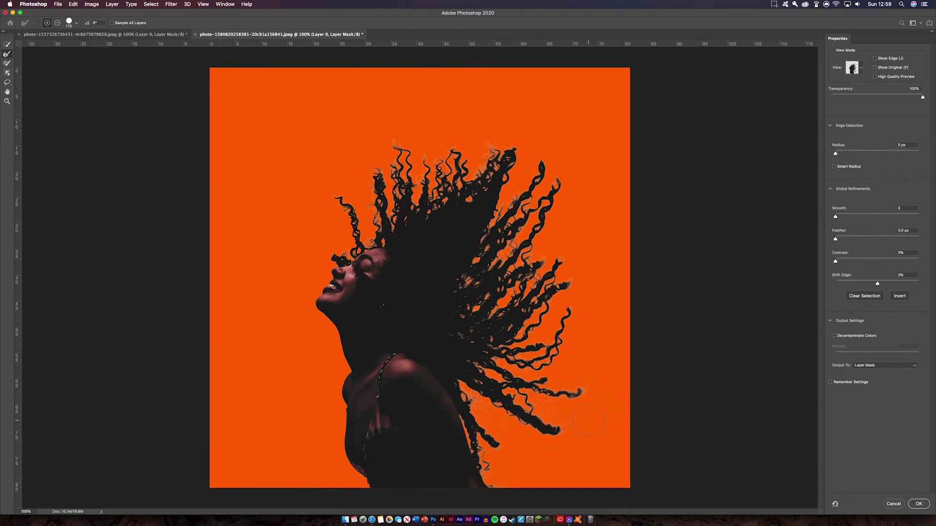
- Apply the refinement to the layer mask and hide the orange fill layer
{"action": "left_click", "coordinate": [918, 504]}
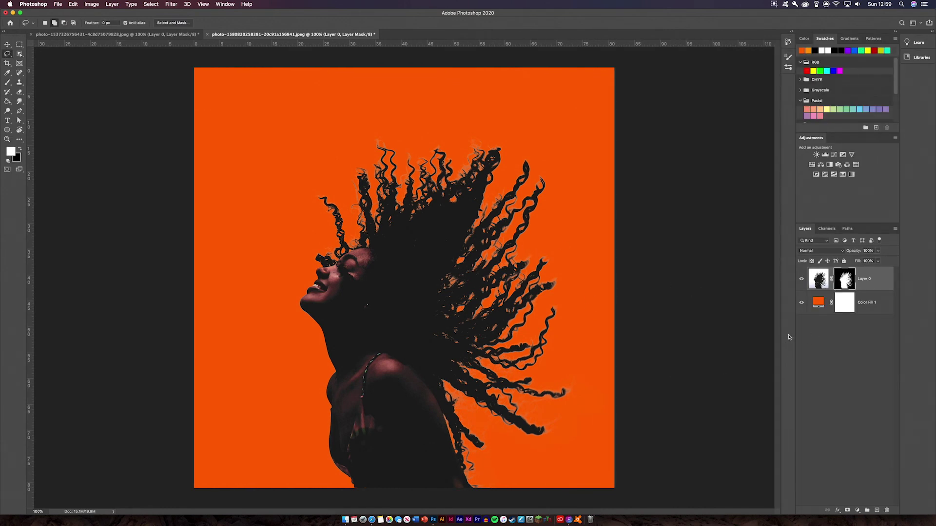
{"action": "left_click", "coordinate": [801, 303]}
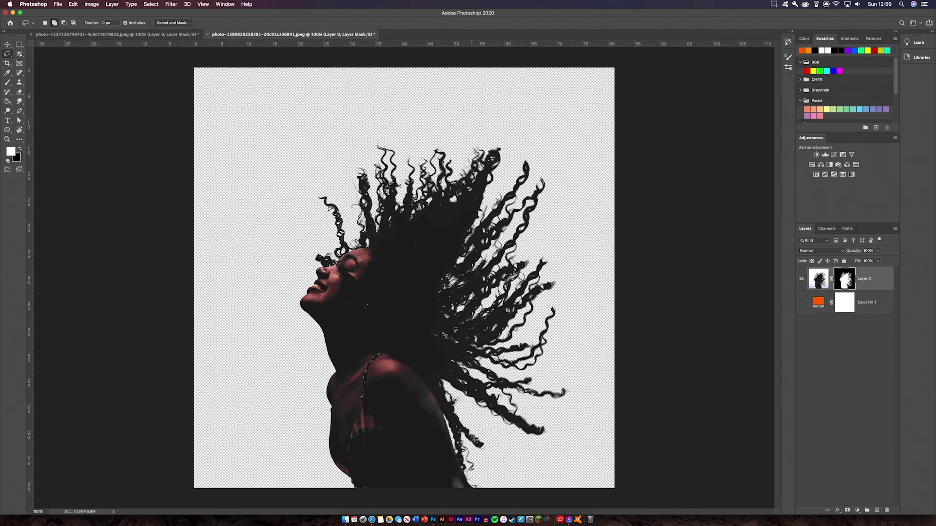
{"action": "left_click", "coordinate": [866, 510]}
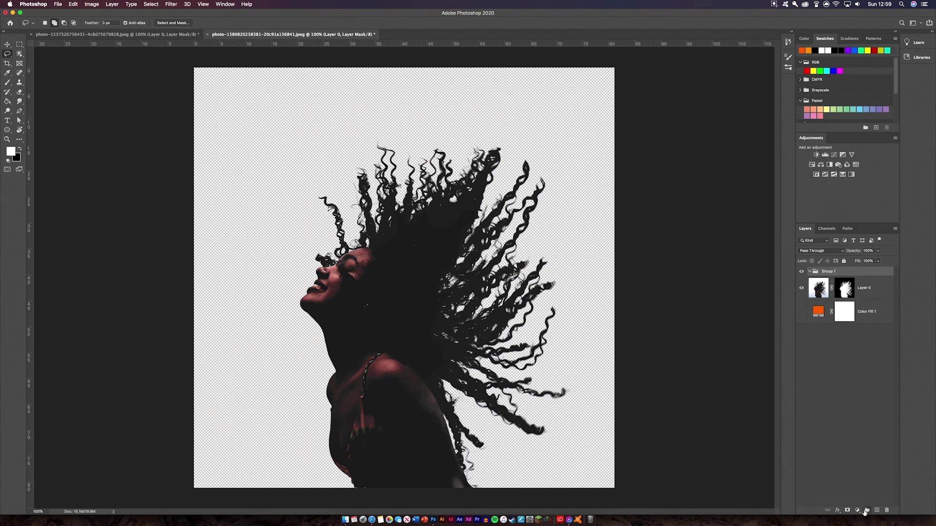
{"action": "left_click", "coordinate": [802, 271]}
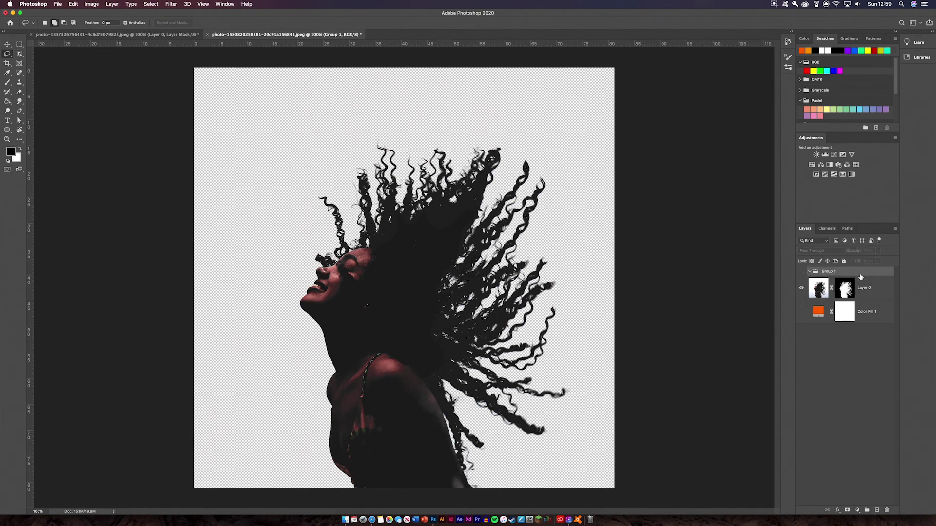
{"action": "key", "text": "BackSpace"}
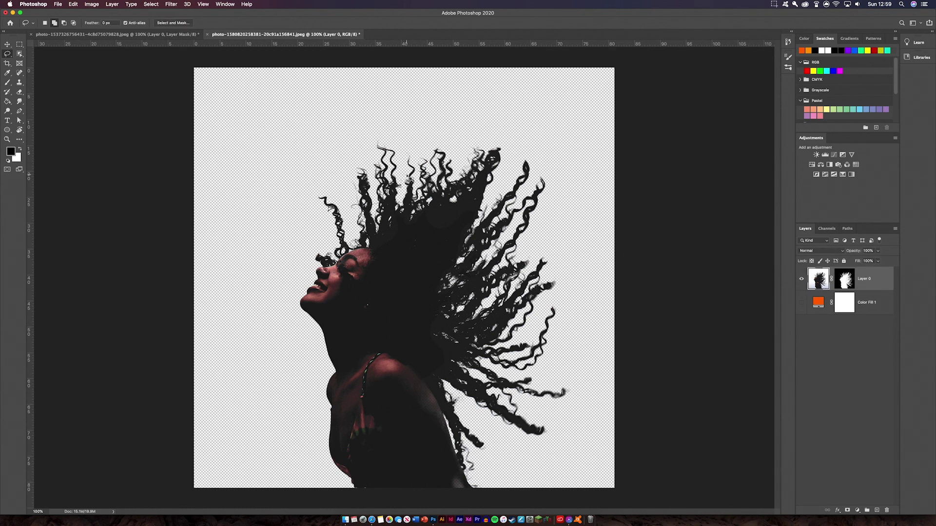